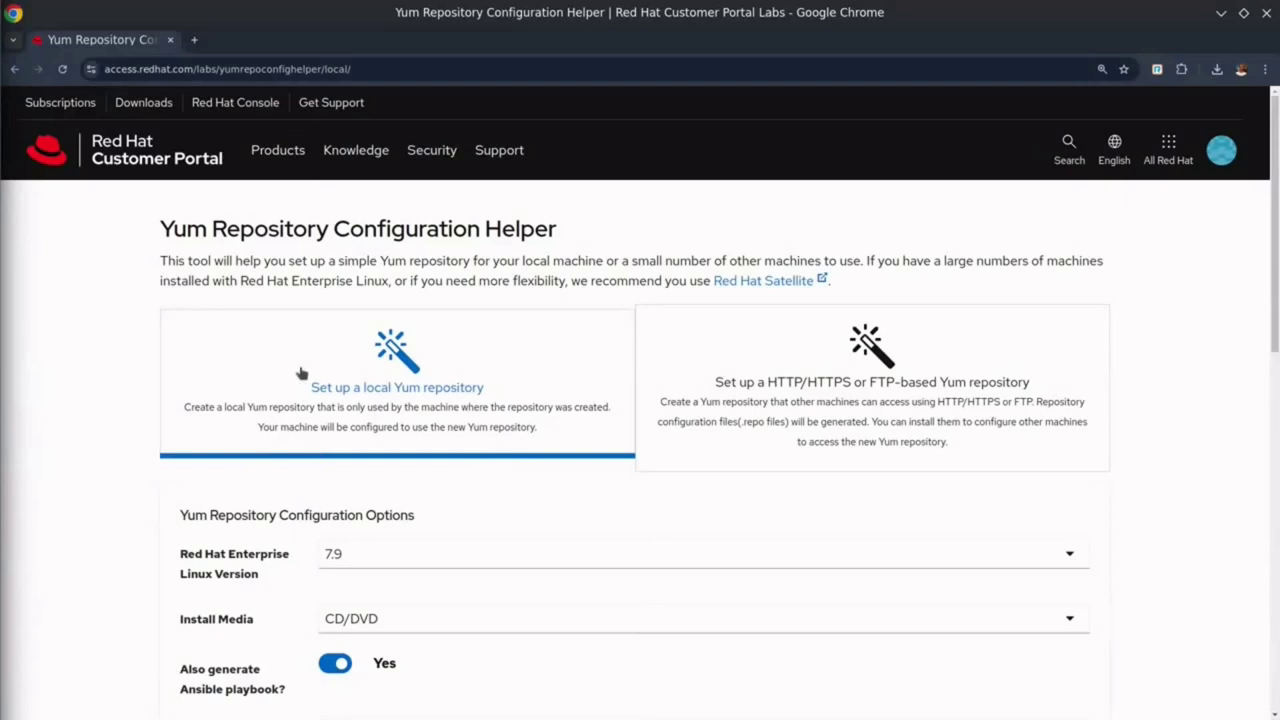
- Generate a local Yum repository configuration for RHEL 7.9 with CD/DVD install media and no Ansible playbook
scroll(298, 372, "down", 2)
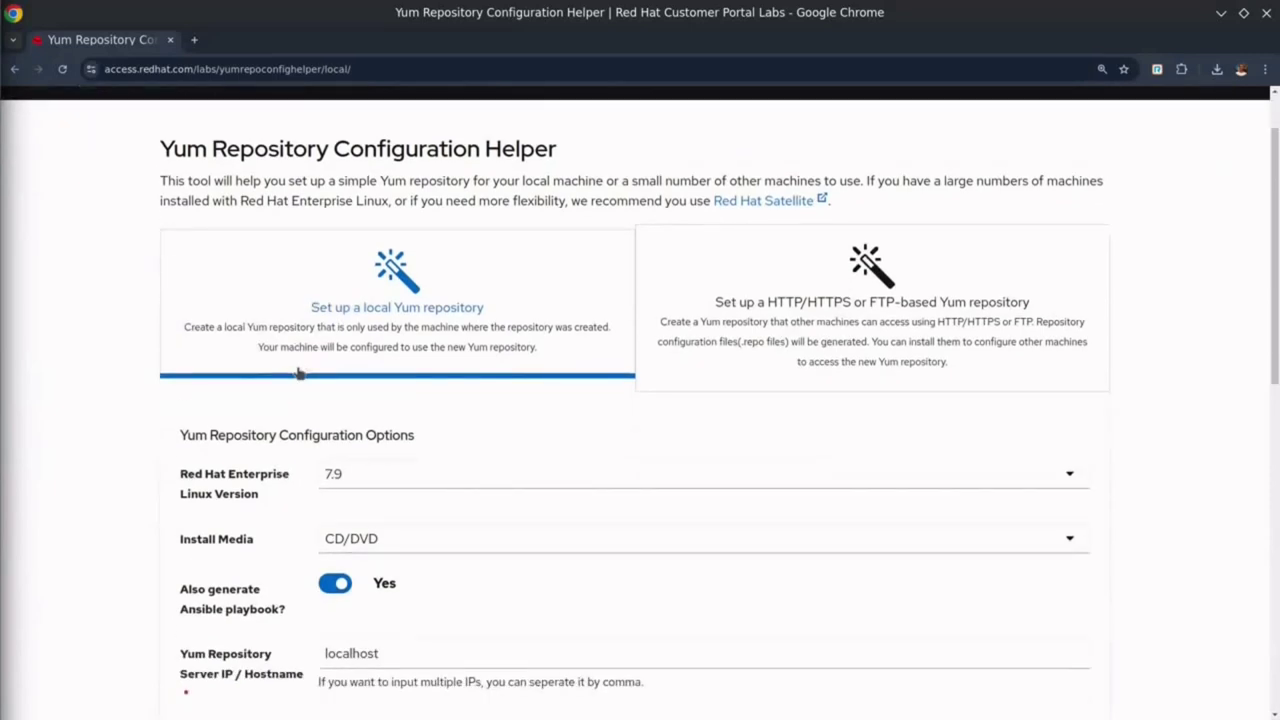
scroll(298, 372, "down", 1)
scroll(312, 392, "down", 1)
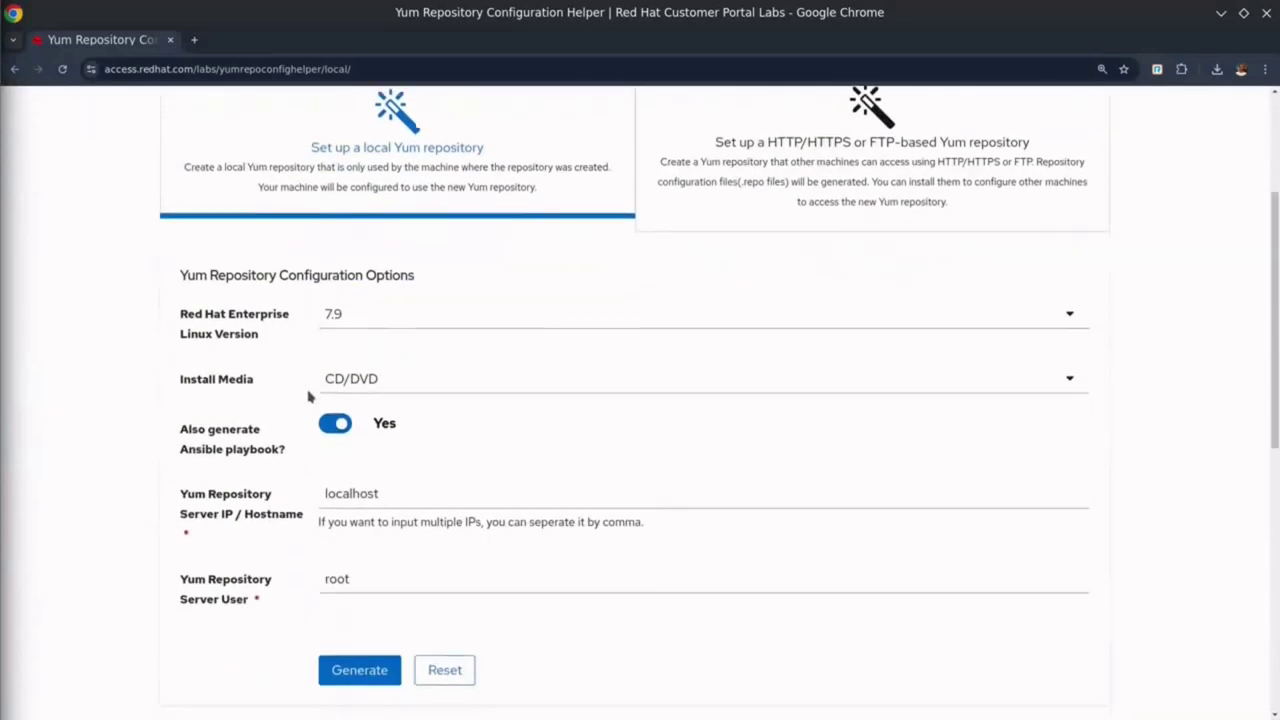
left_click(454, 326)
left_click(433, 381)
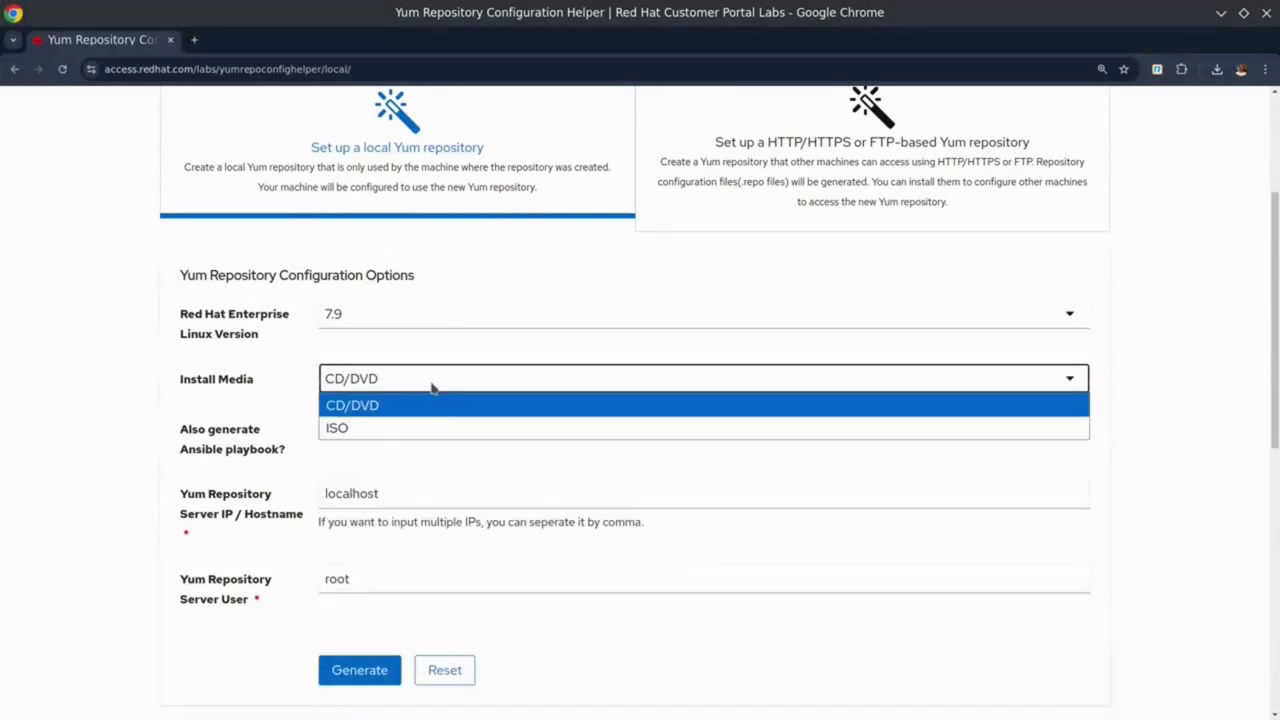
left_click(433, 388)
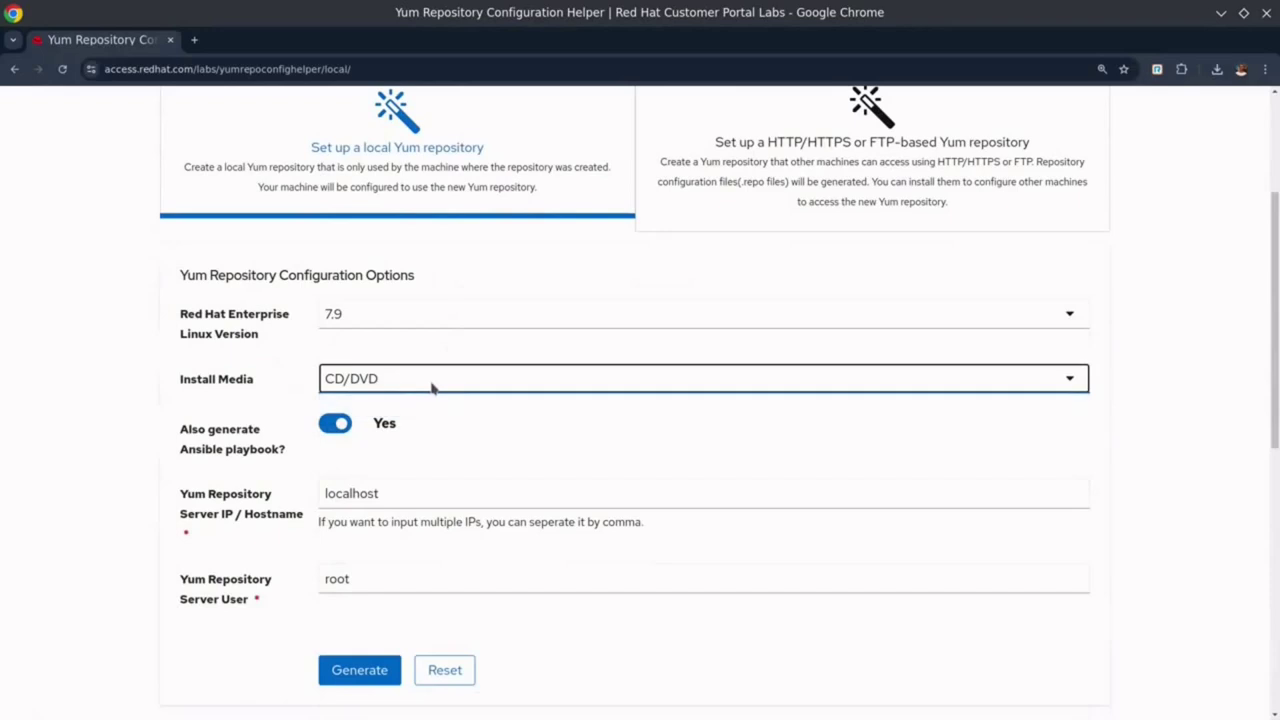
left_click(337, 428)
scroll(340, 450, "down", 1)
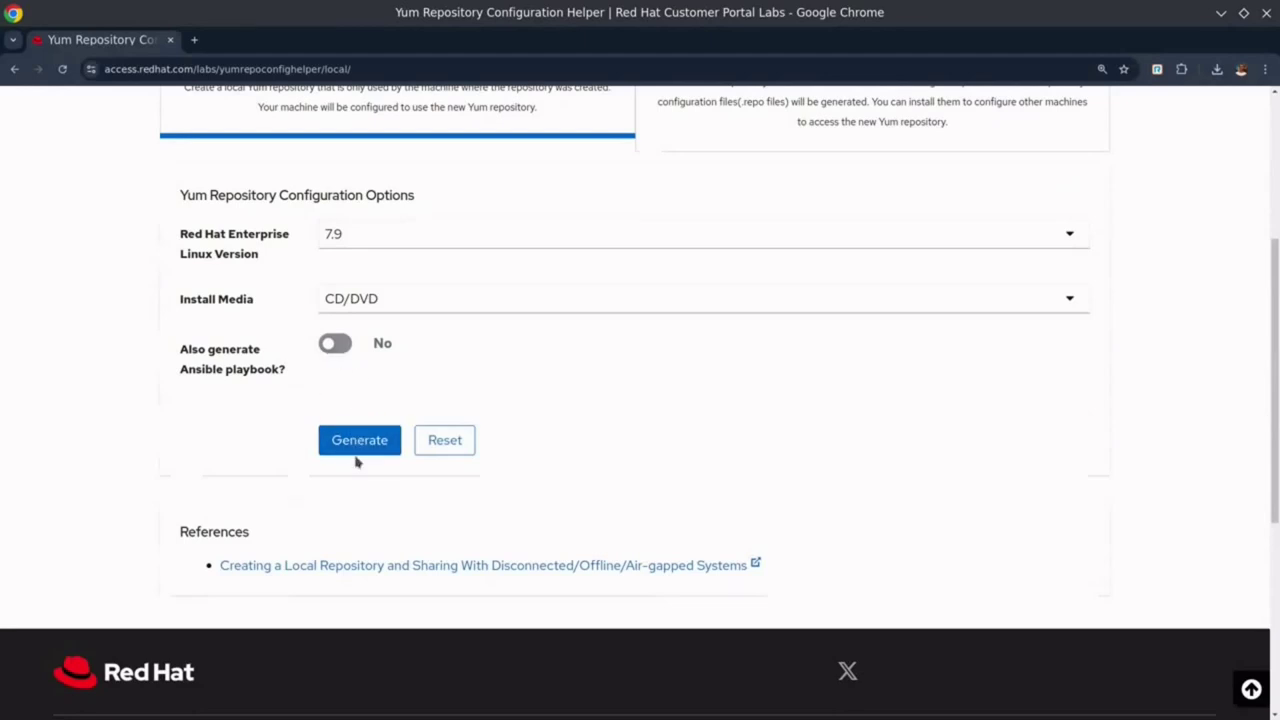
left_click(347, 449)
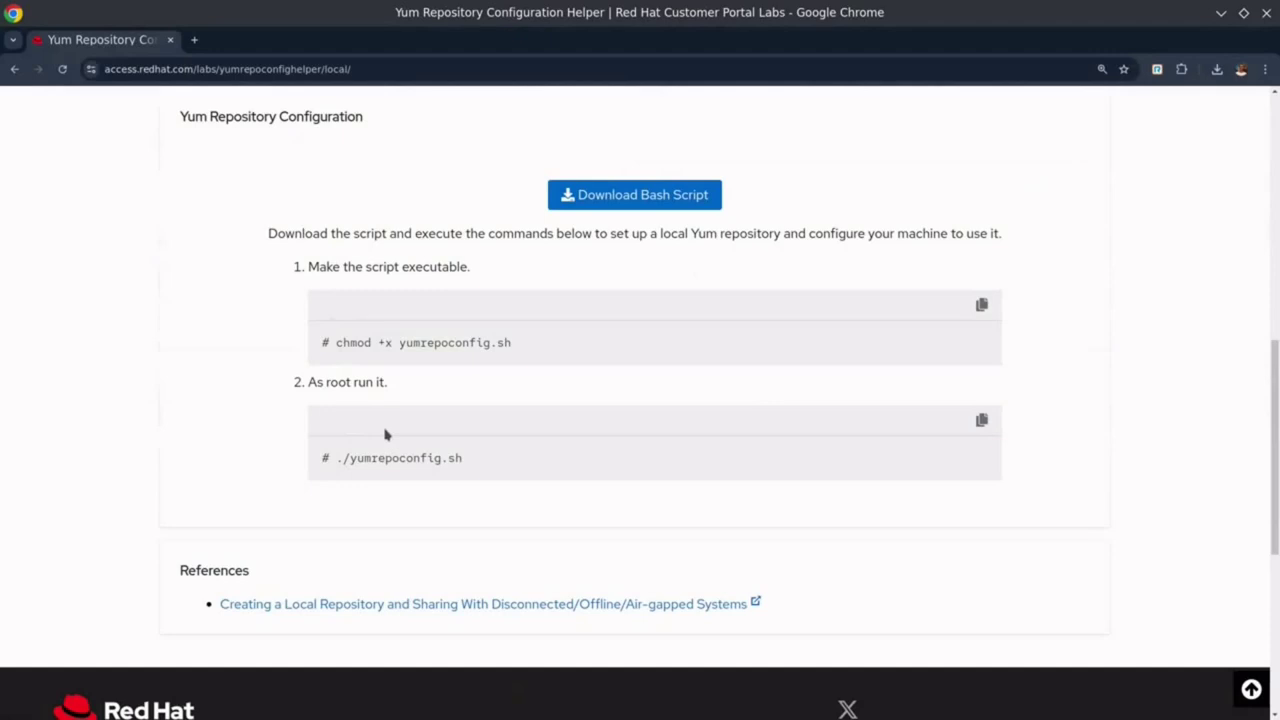
- Switch the helper to setting up an HTTP/HTTPS or FTP-based Yum repository
scroll(385, 434, "up", 1)
scroll(385, 434, "up", 7)
left_click(674, 391)
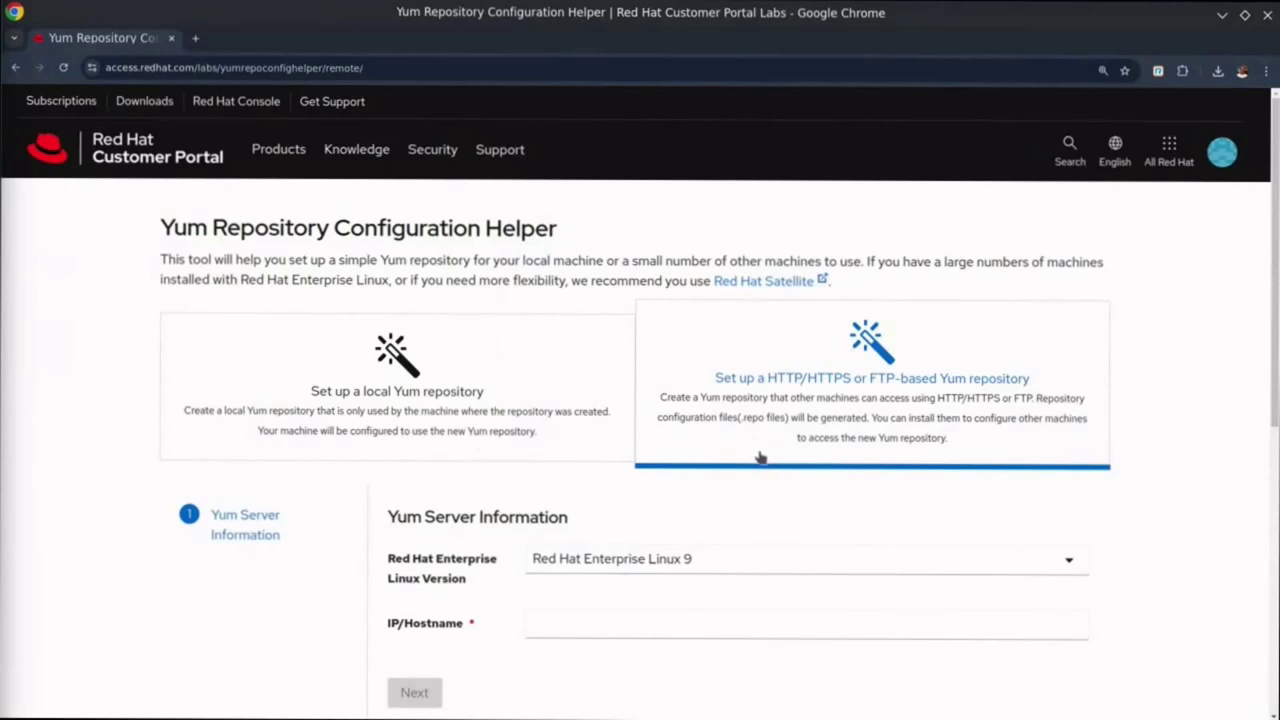
- Set the Yum server to Red Hat Enterprise Linux 7 with hostname rhel7 and proceed to the connection configuration
scroll(760, 458, "down", 1)
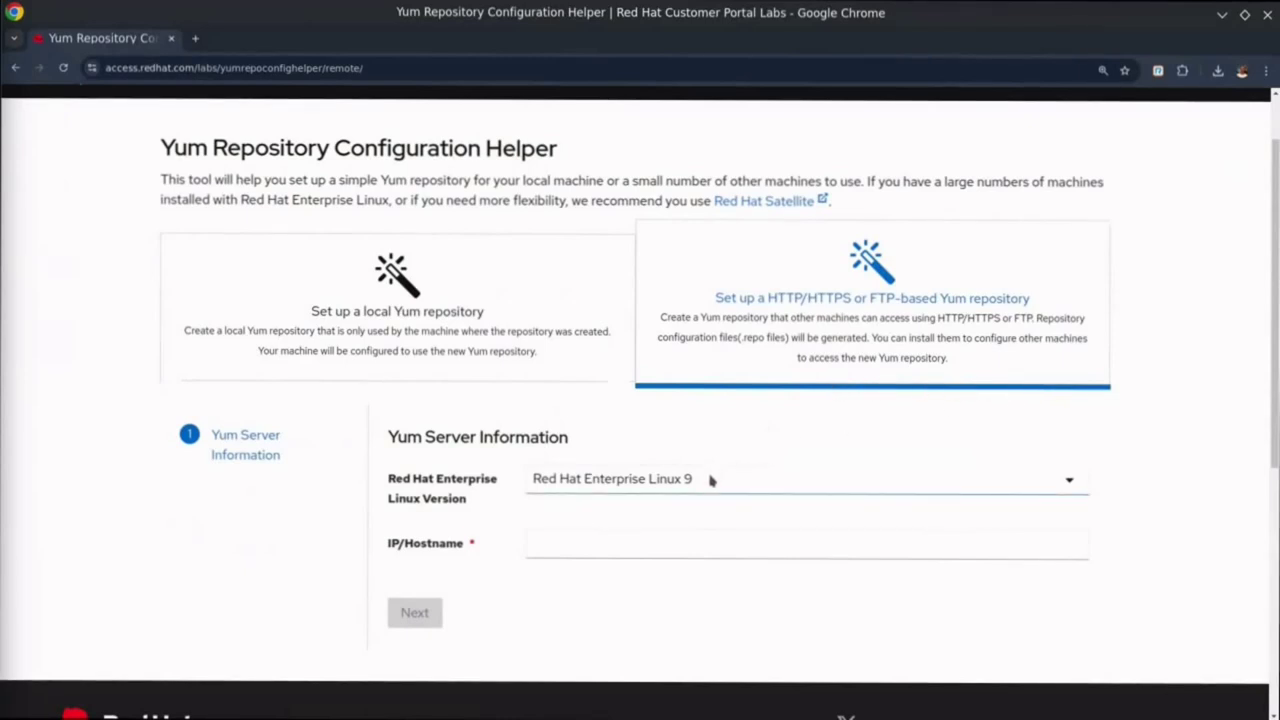
scroll(560, 450, "down", 3)
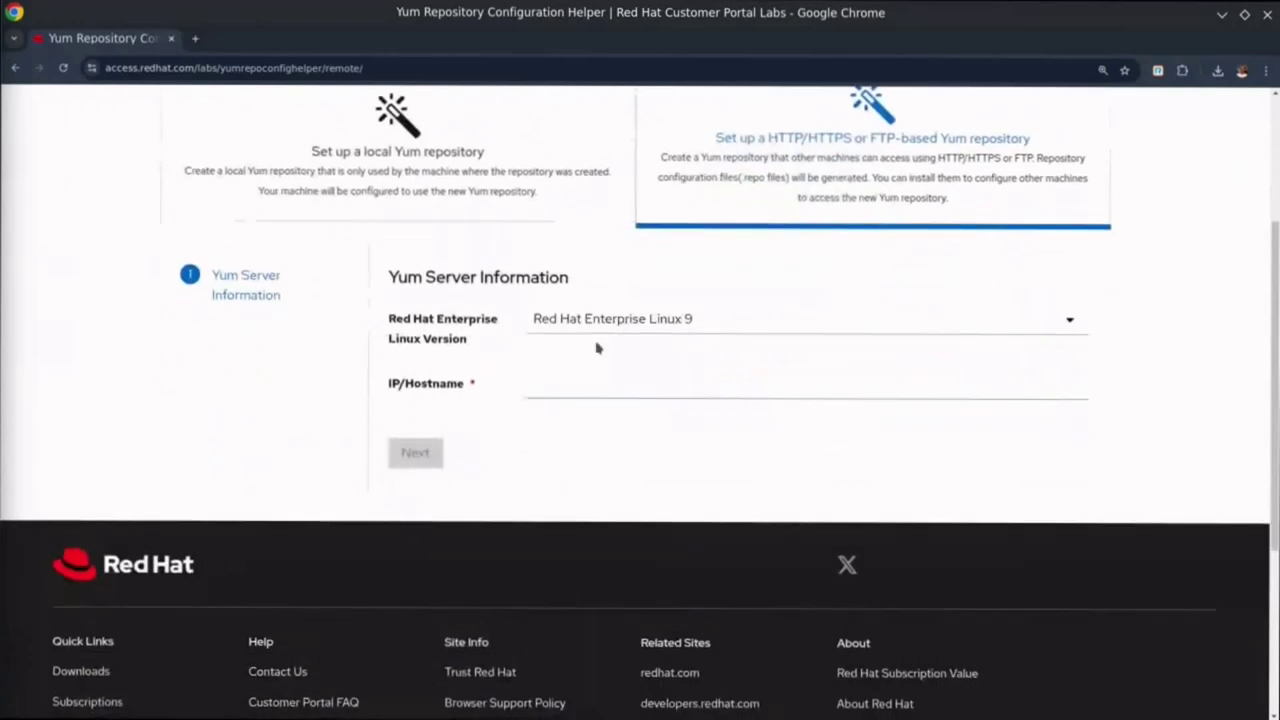
left_click(604, 318)
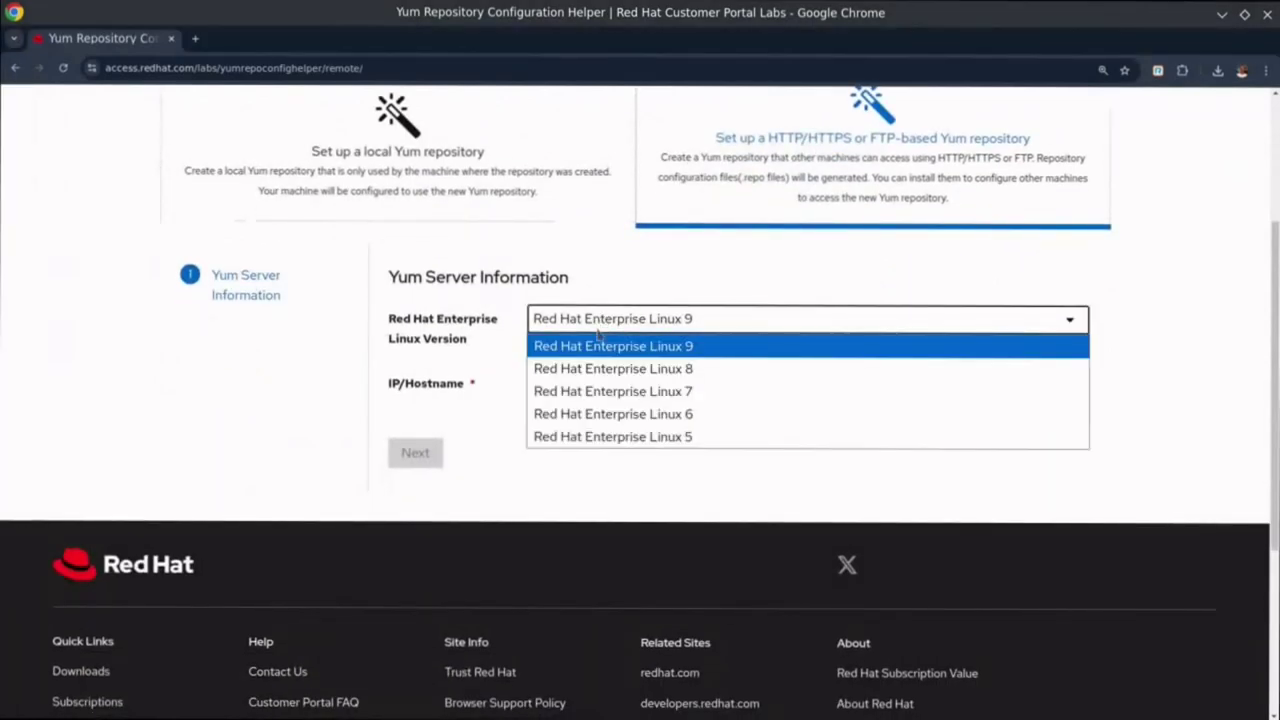
left_click(594, 390)
left_click(591, 385)
left_click(612, 418)
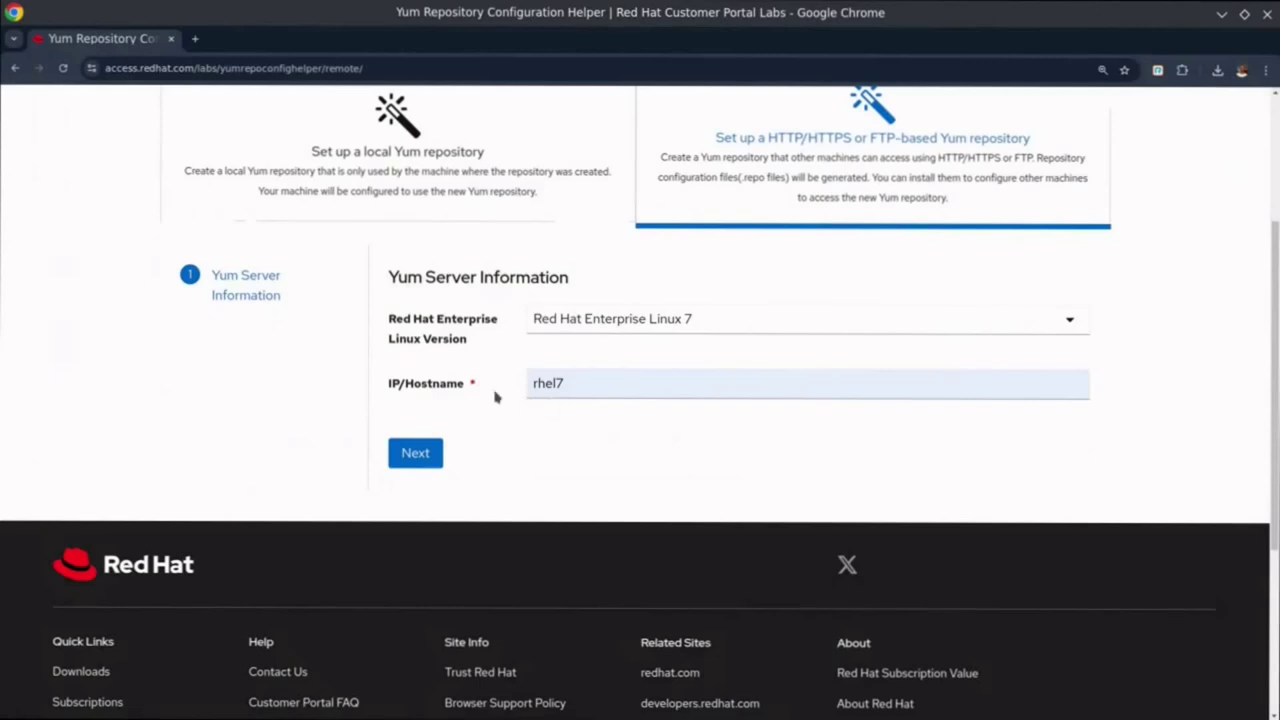
left_click(440, 456)
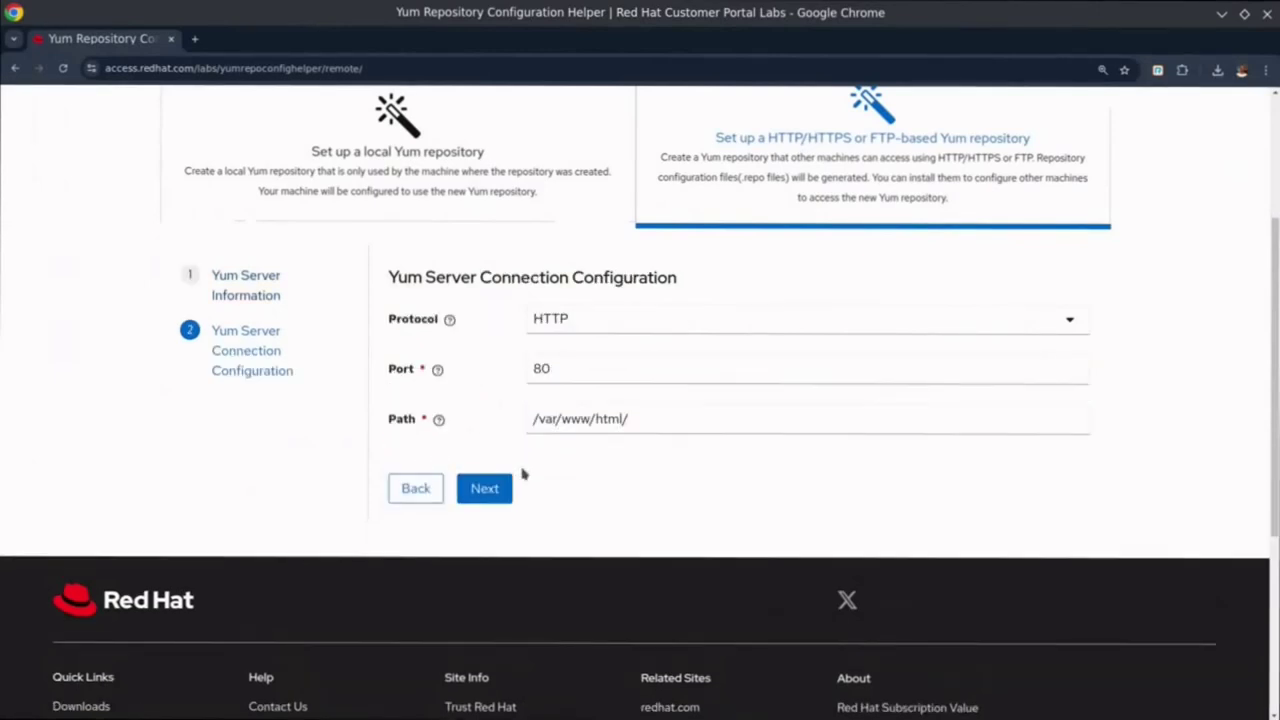
- Configure the server connection with protocol HTTP, port 80 and path /var/www/html/, and proceed to the repository options
left_click(572, 328)
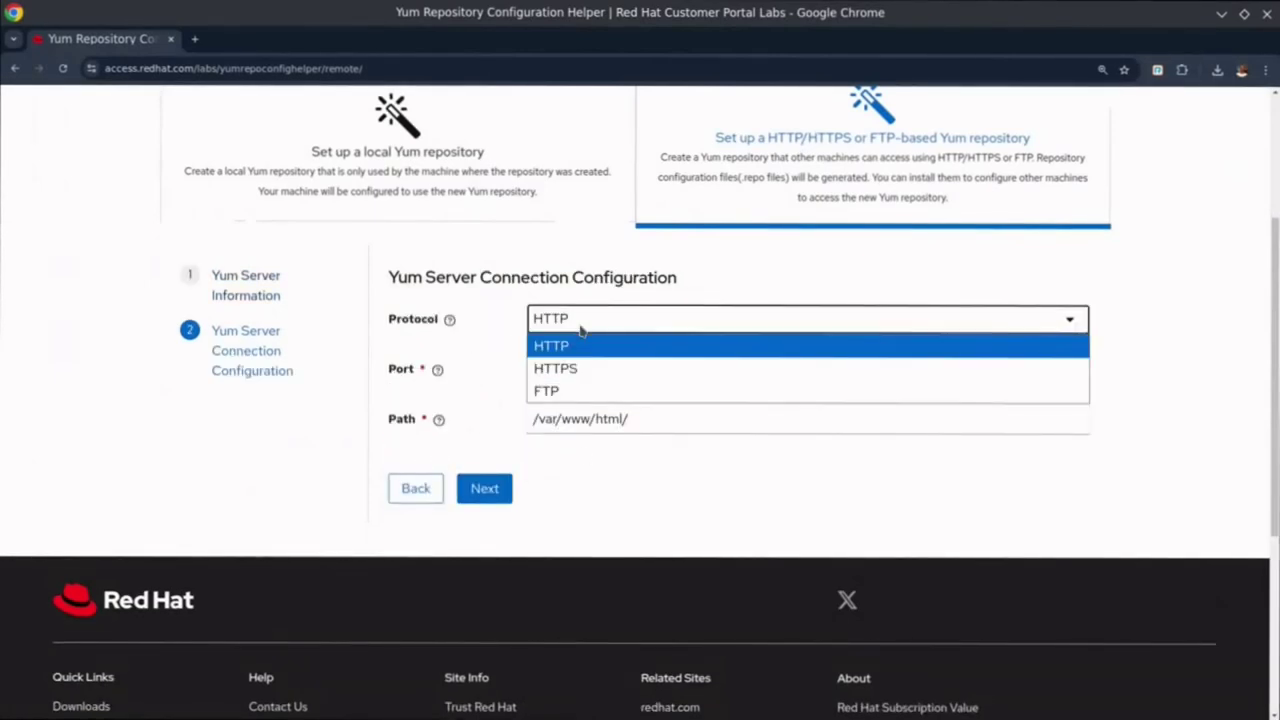
left_click(580, 348)
left_click(566, 369)
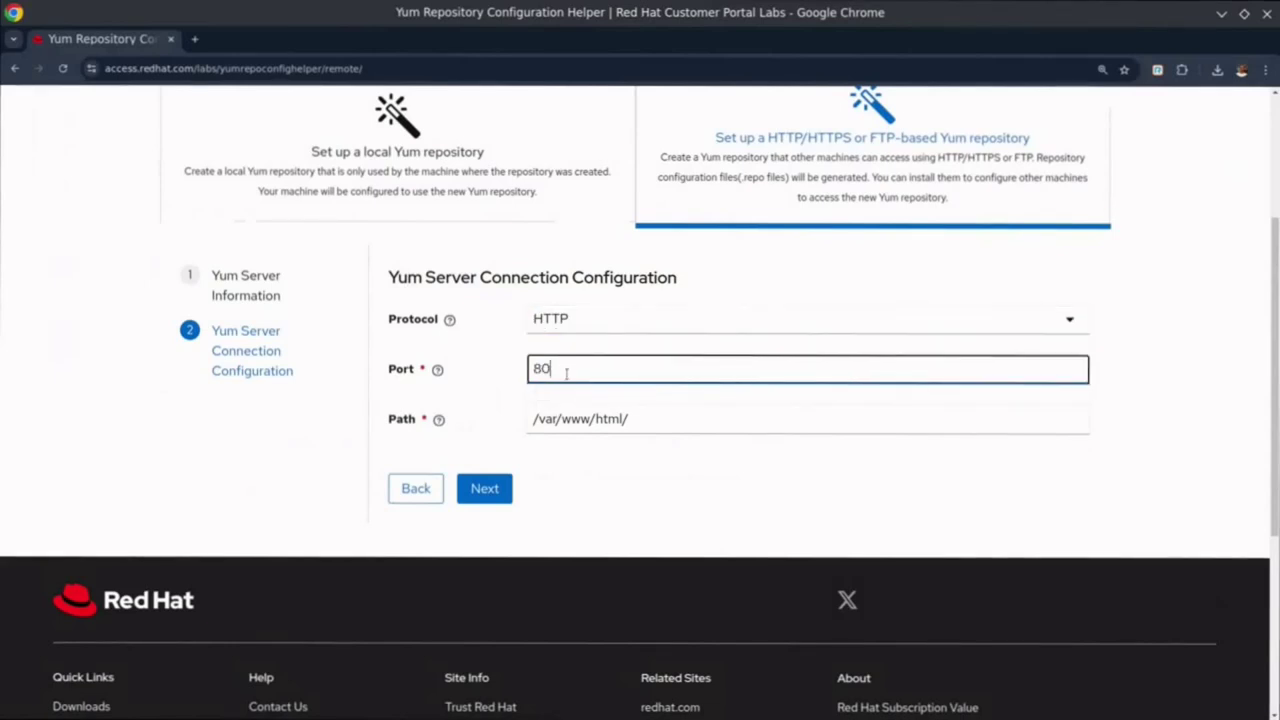
left_click(642, 424)
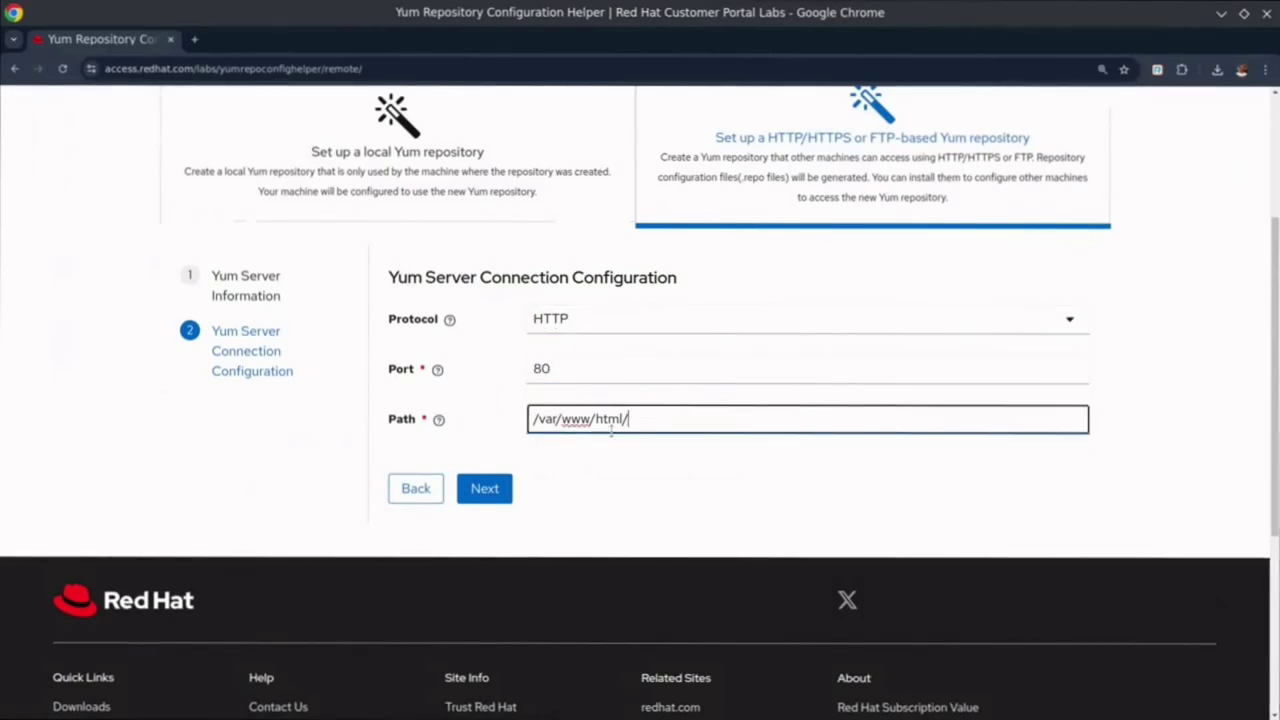
triple_click(633, 422)
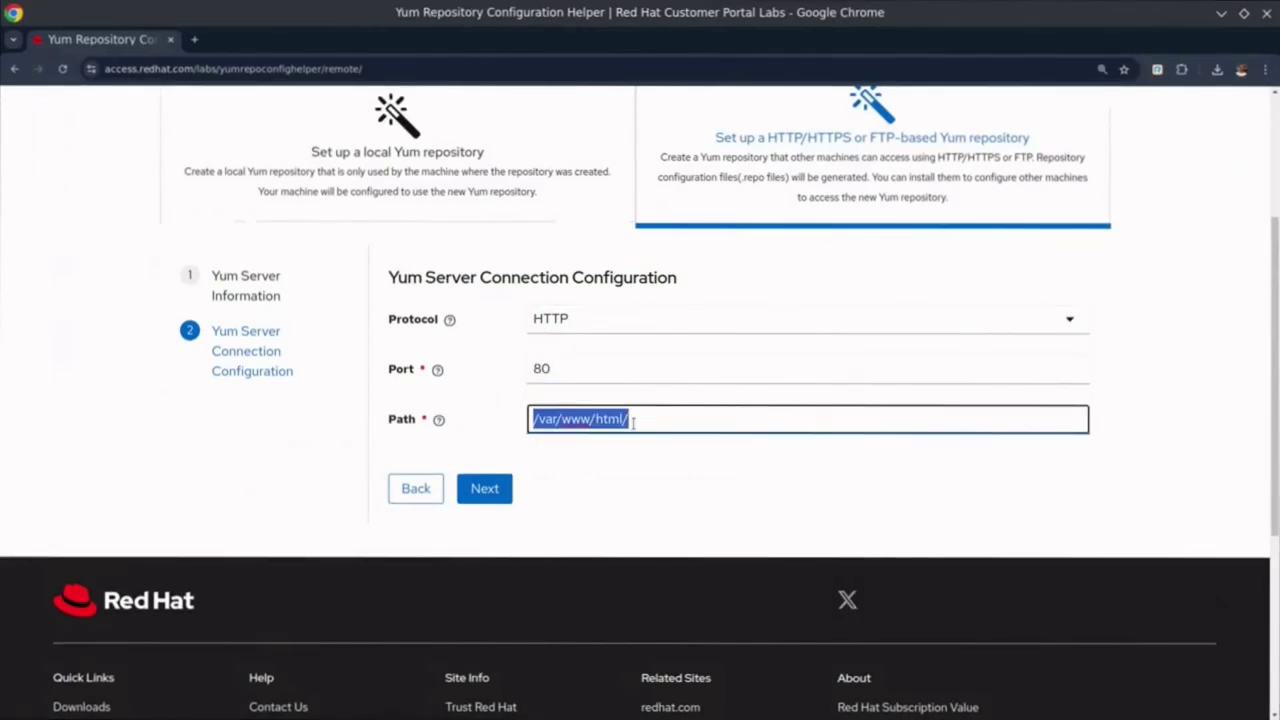
left_click(626, 461)
left_click(486, 489)
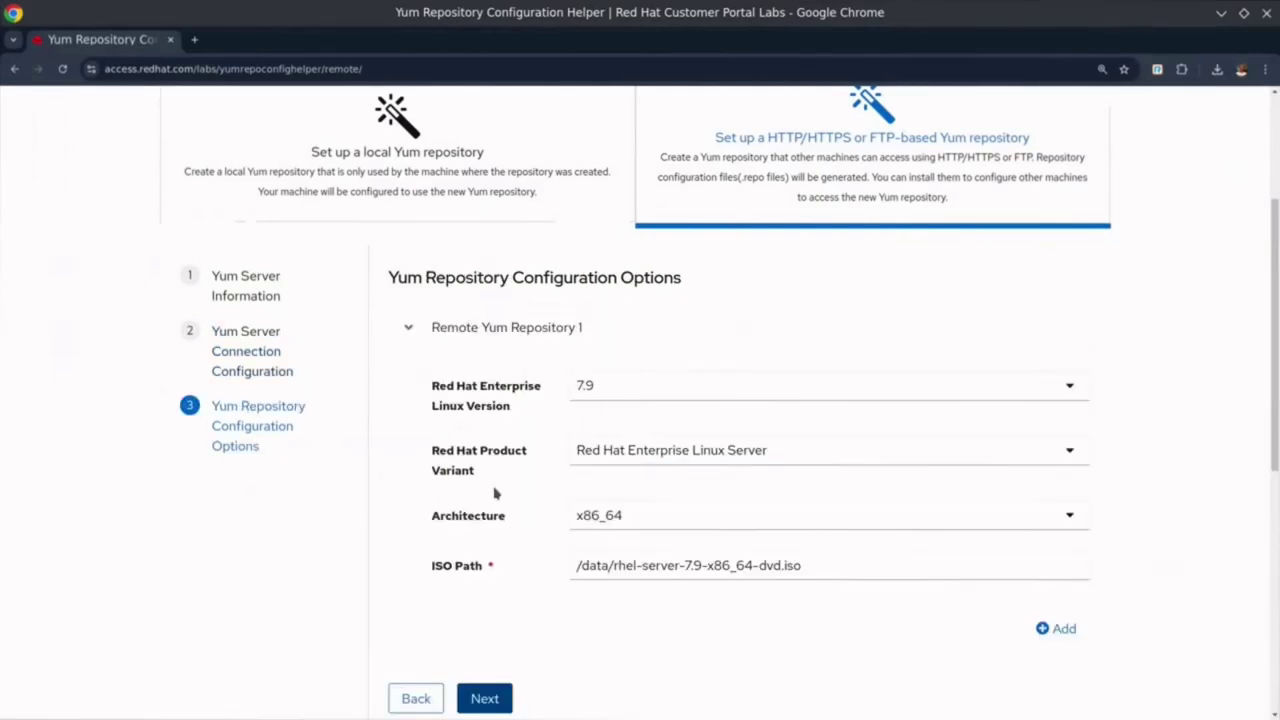
- Choose version 7.9 and the Red Hat Enterprise Linux Server variant for the remote repository, keeping the ISO path /data/rhel-server-7.9-x86_64-dvd.iso
scroll(512, 455, "down", 2)
left_click(620, 312)
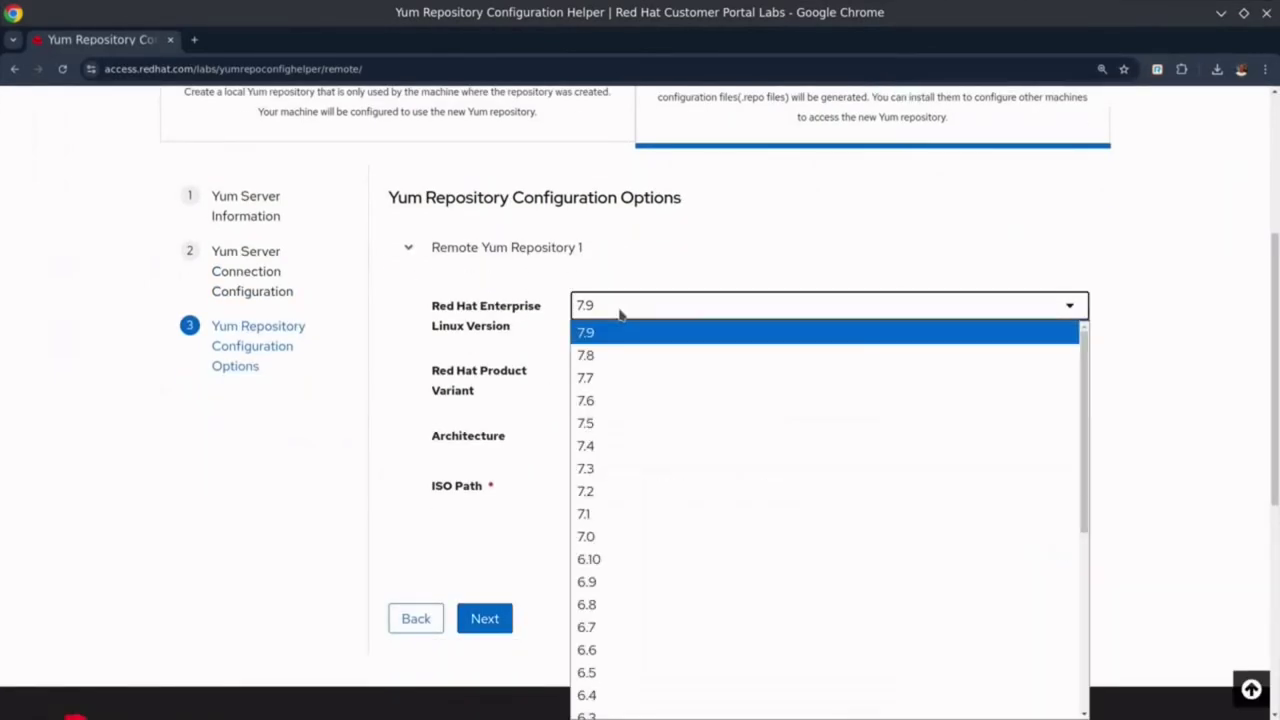
left_click(606, 334)
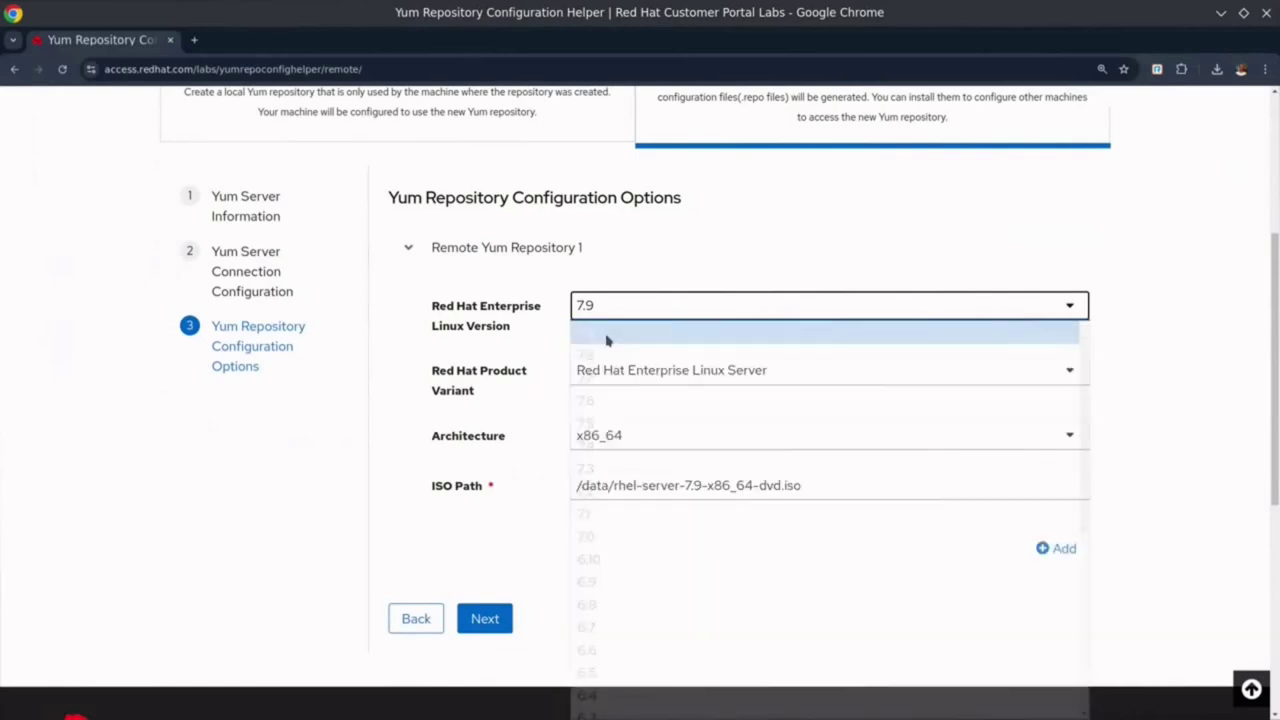
left_click(620, 372)
left_click(640, 397)
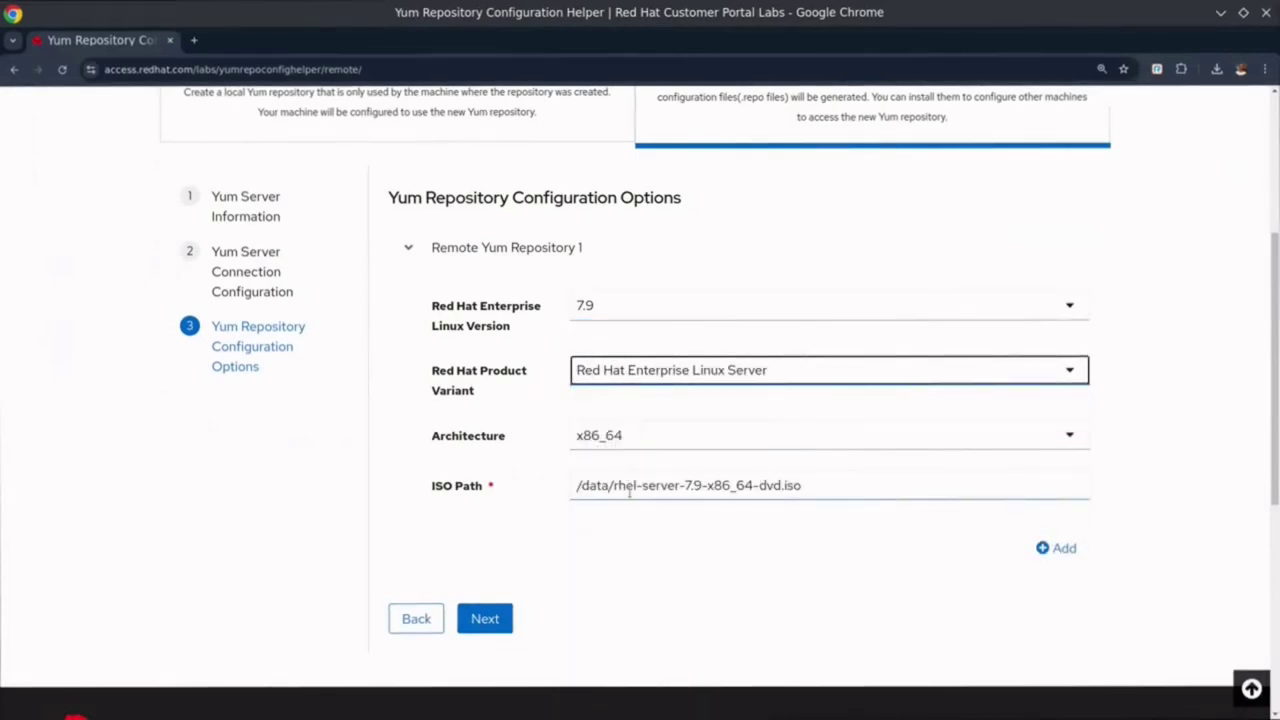
left_click(809, 487)
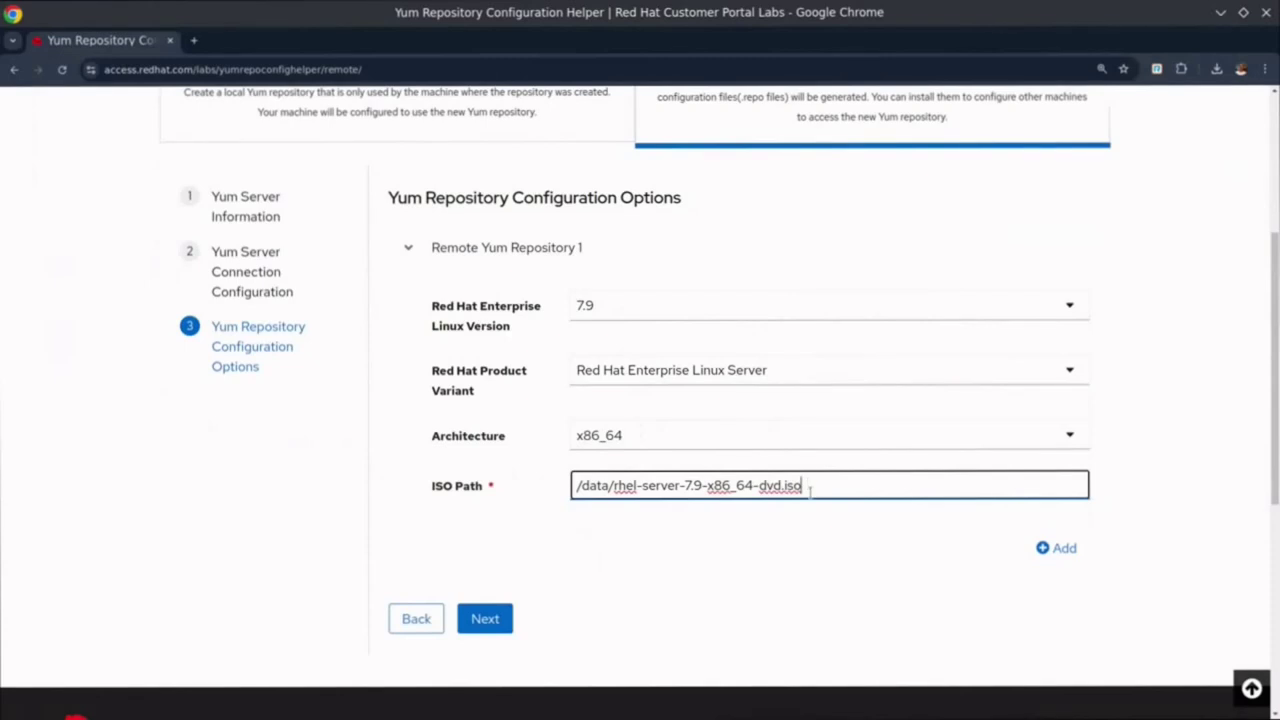
- Add a second remote Yum repository and remove it again
scroll(810, 492, "down", 2)
left_click(1042, 468)
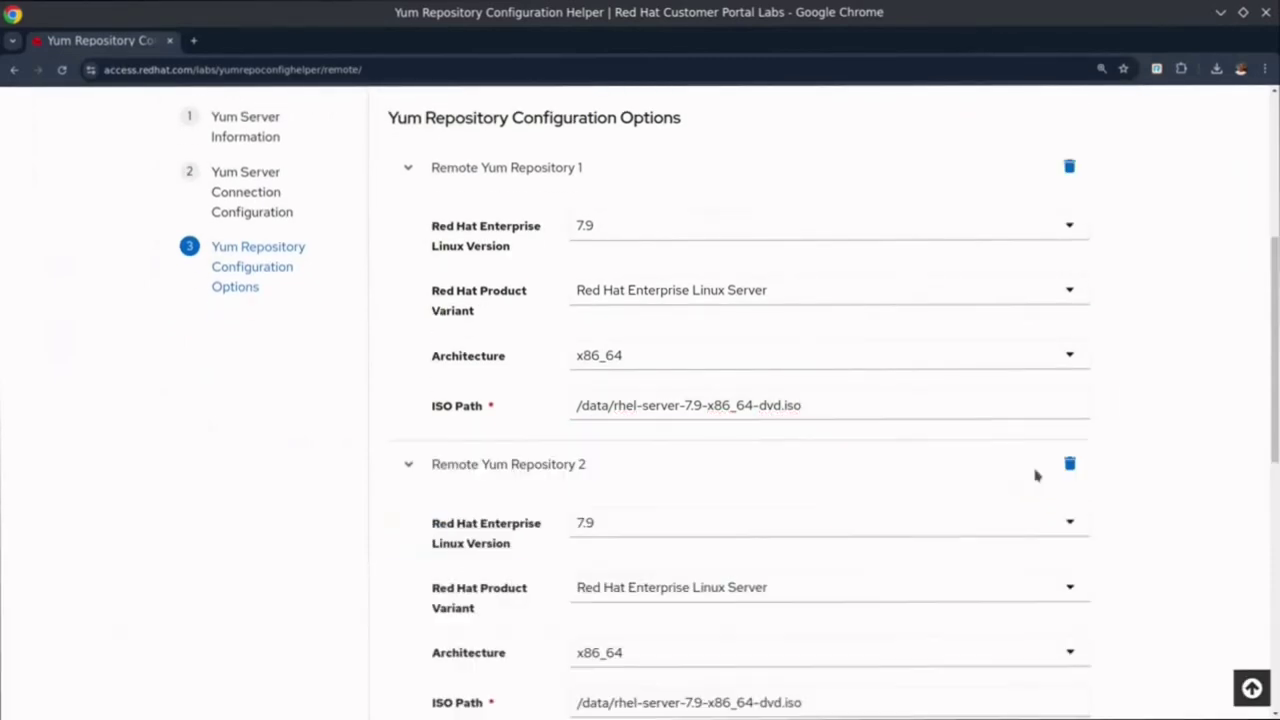
scroll(1036, 476, "down", 3)
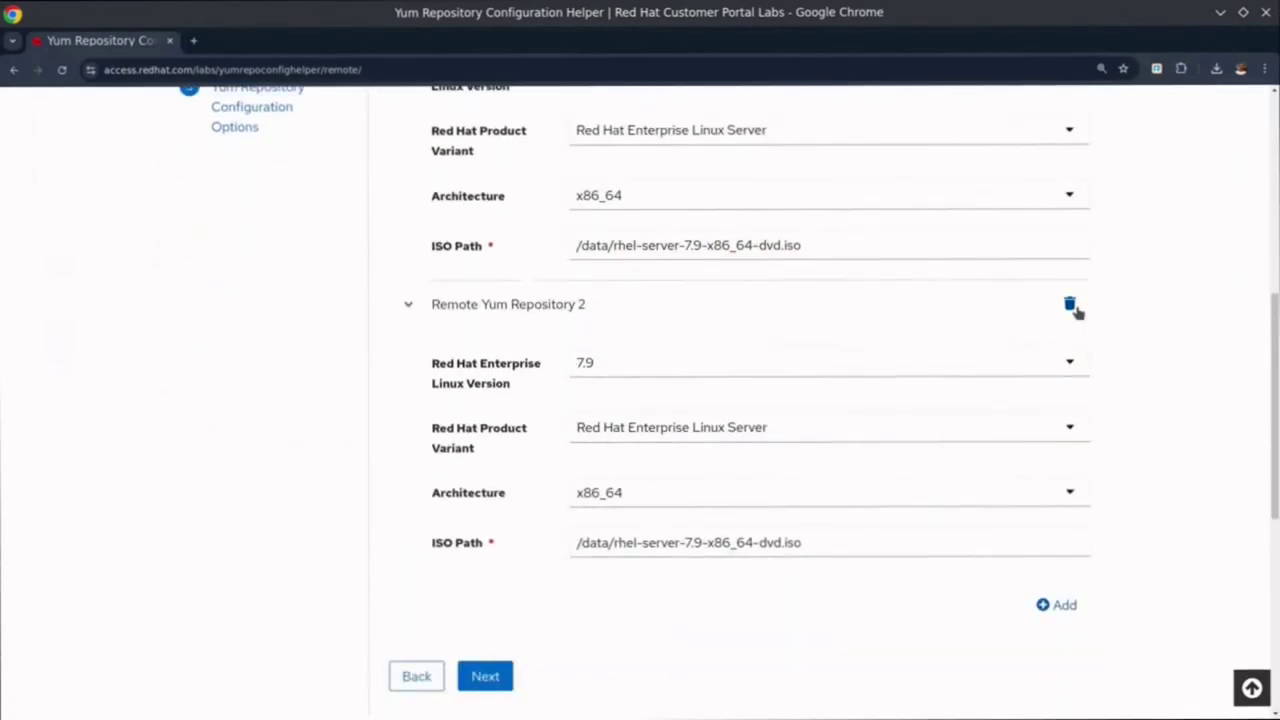
left_click(1071, 307)
- Keep Ansible playbook generation on, set the client hostname to localhost1 with server user root, and proceed to the review
left_click(492, 378)
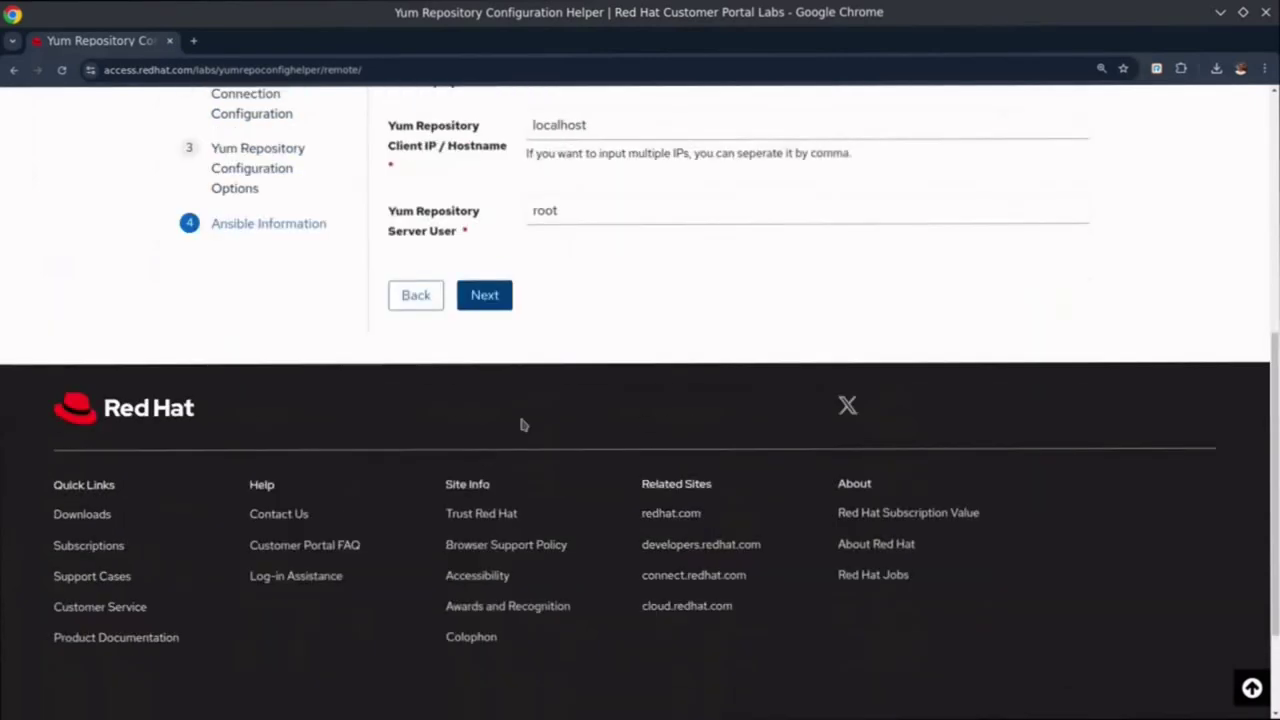
scroll(520, 425, "up", 5)
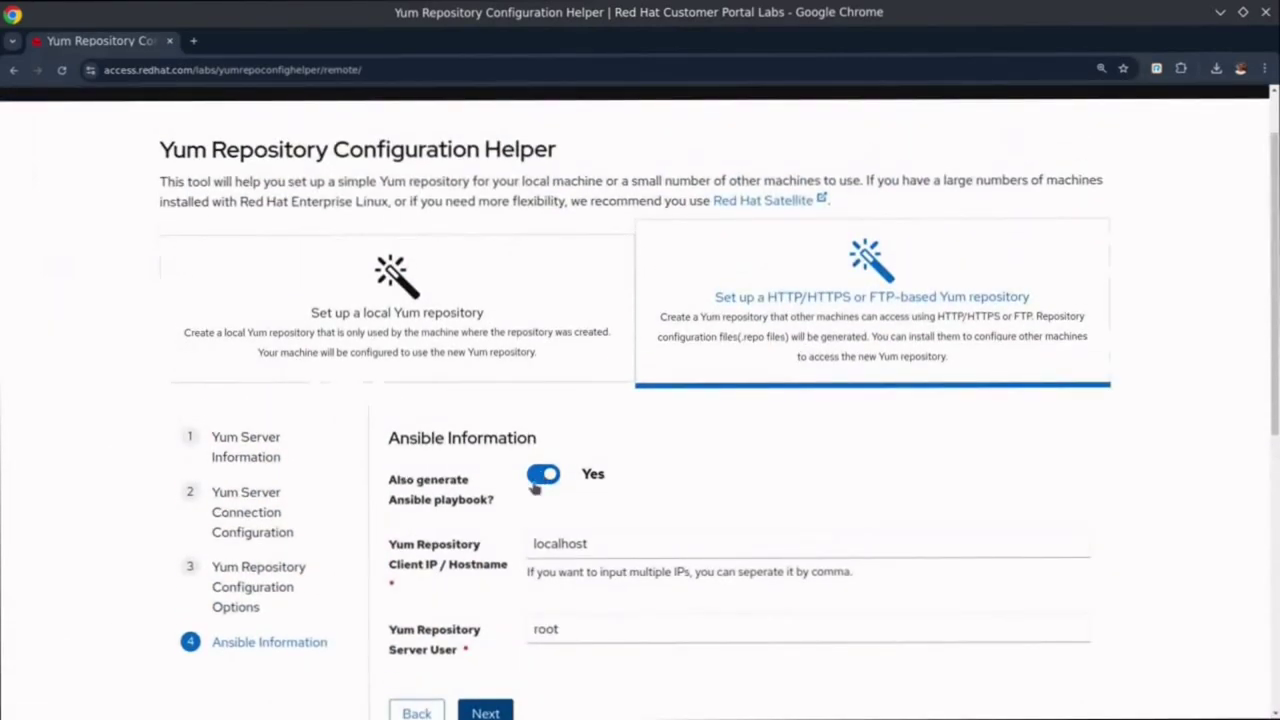
scroll(530, 480, "down", 1)
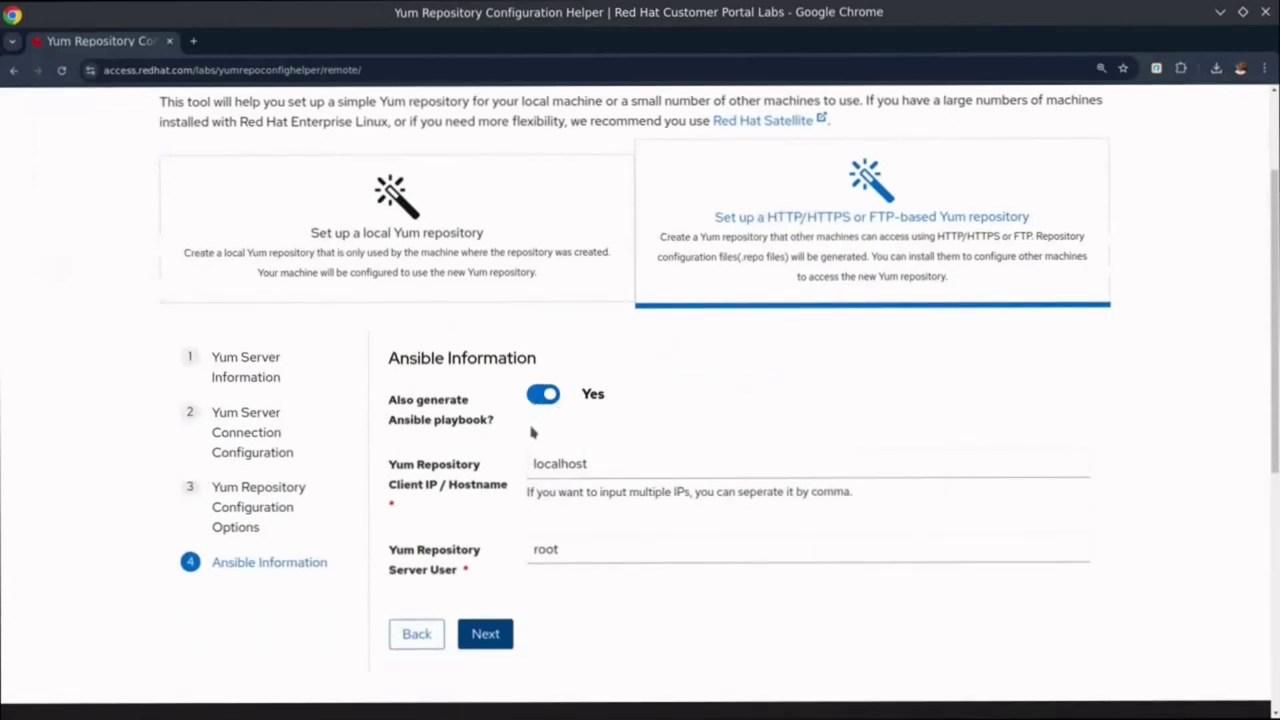
left_click(603, 465)
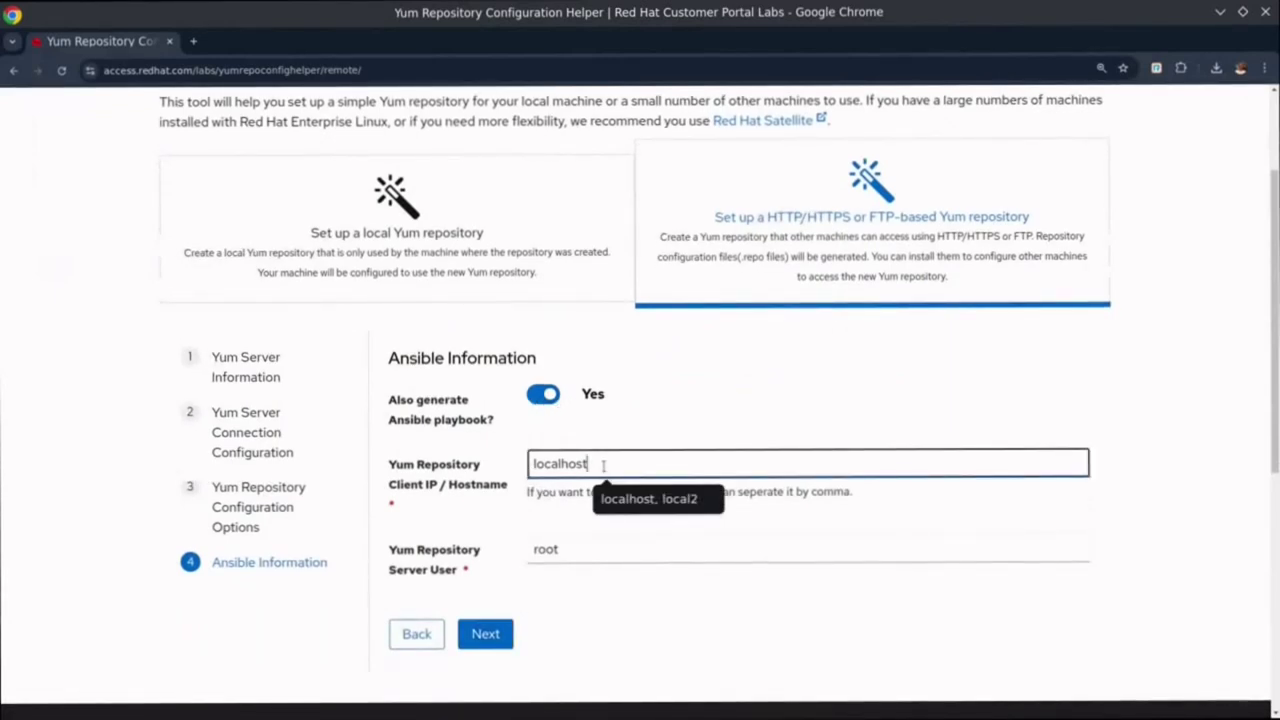
type("1")
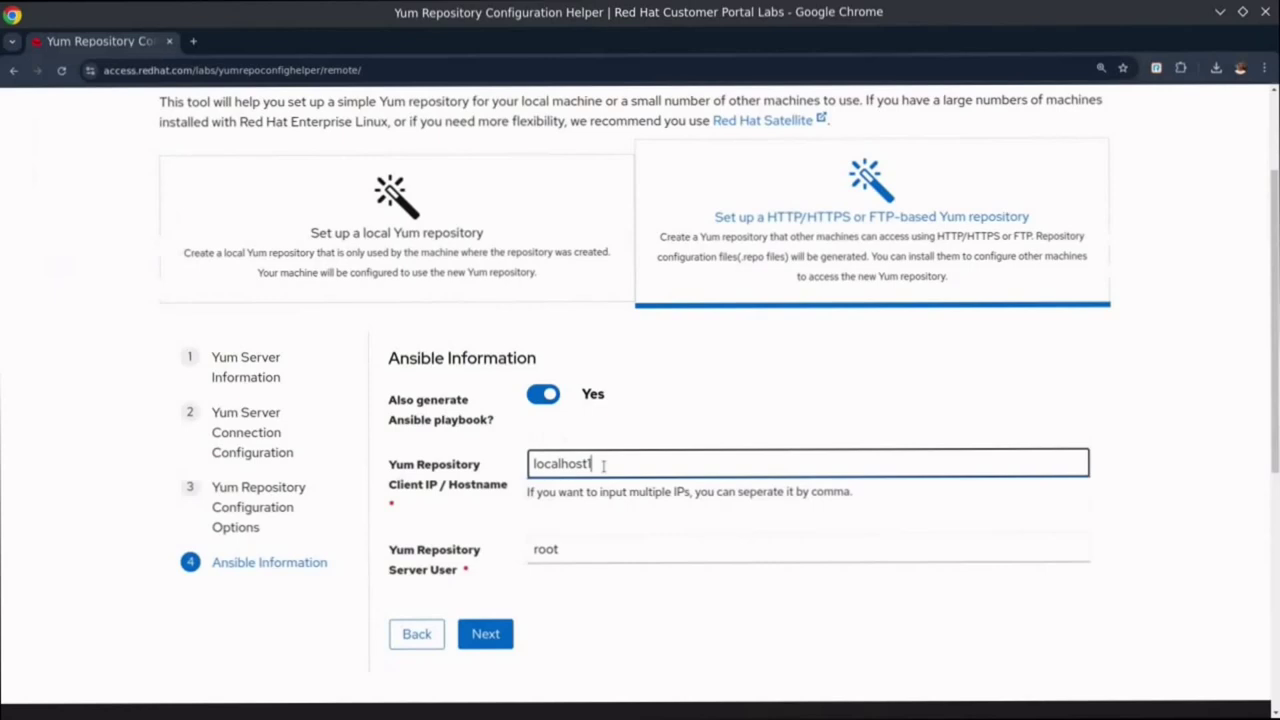
left_click(567, 550)
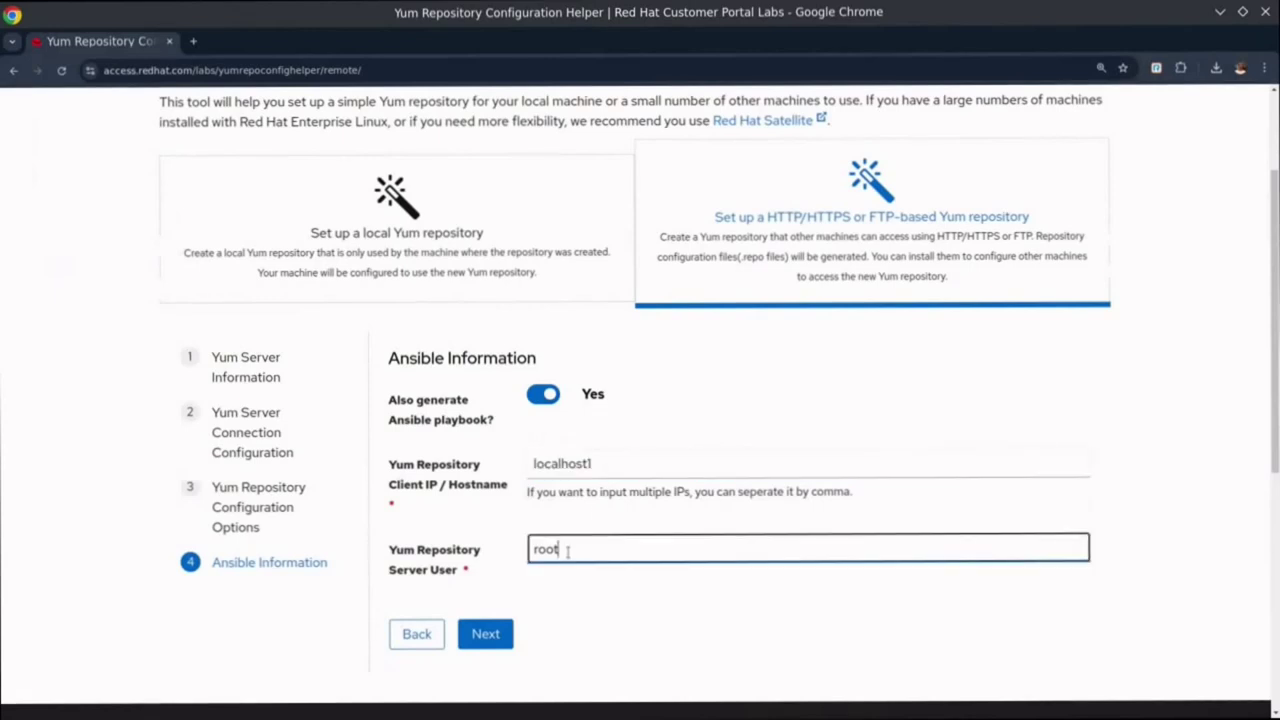
left_click(566, 586)
scroll(488, 572, "down", 1)
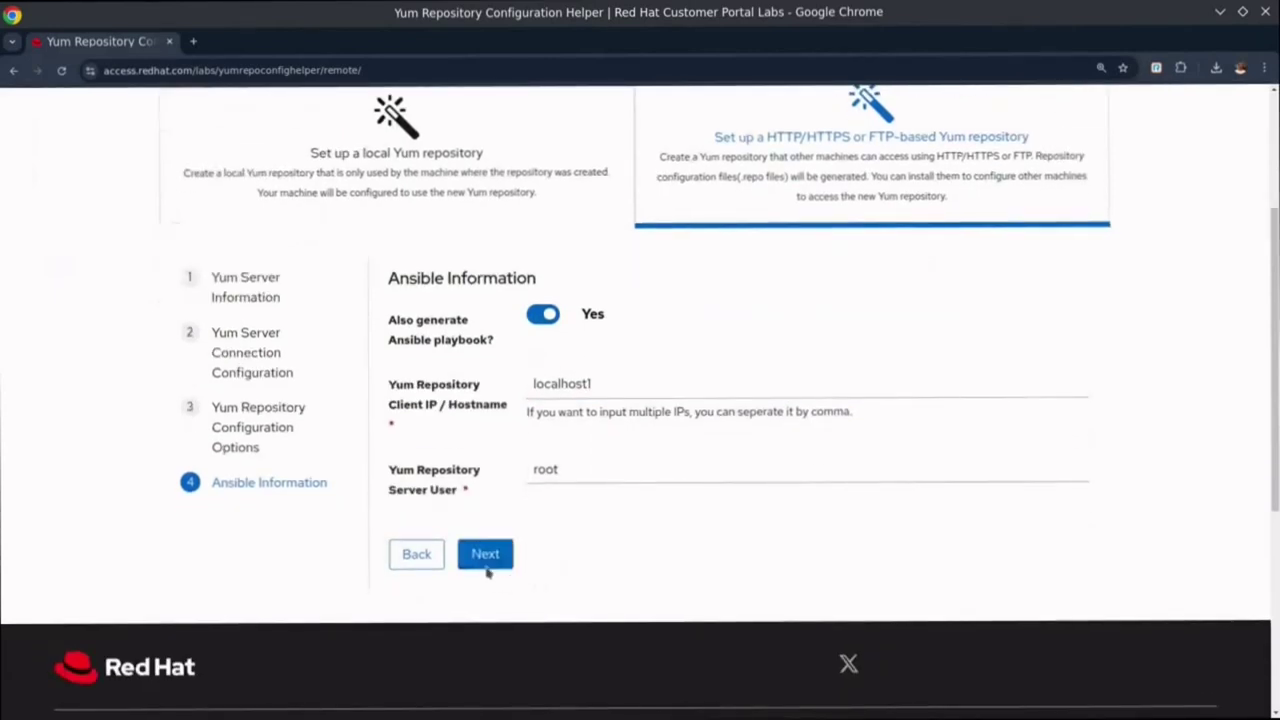
left_click(486, 565)
- Check the summary of the chosen settings and generate the Yum repository configuration
scroll(540, 420, "down", 3)
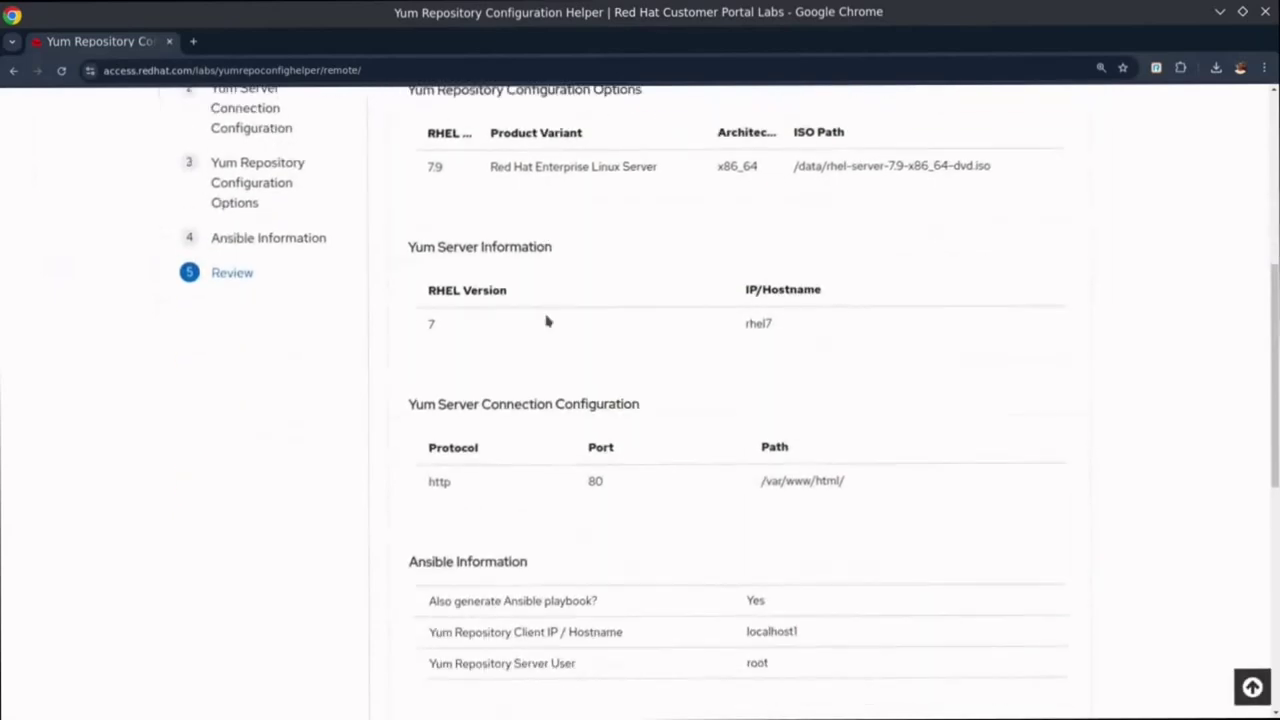
scroll(546, 321, "down", 4)
left_click(523, 374)
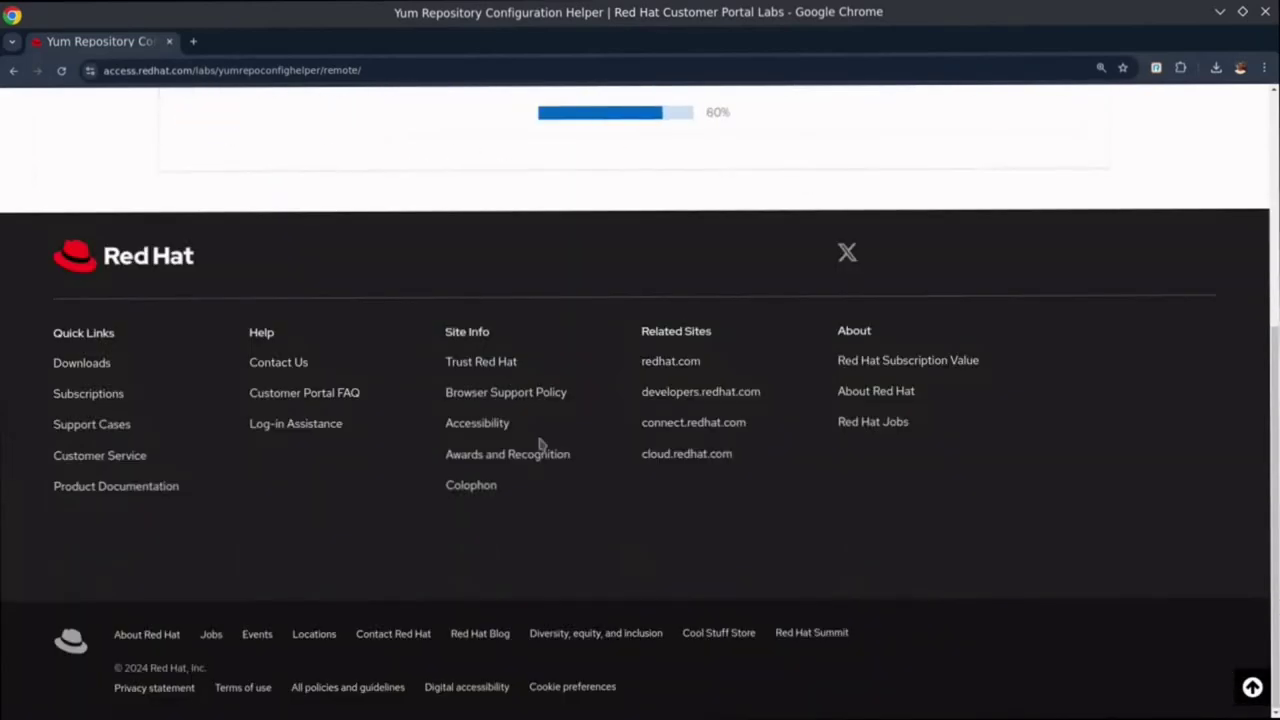
- Examine the two download options for the generated configuration, the Bash script and the Ansible playbook
scroll(539, 443, "down", 3)
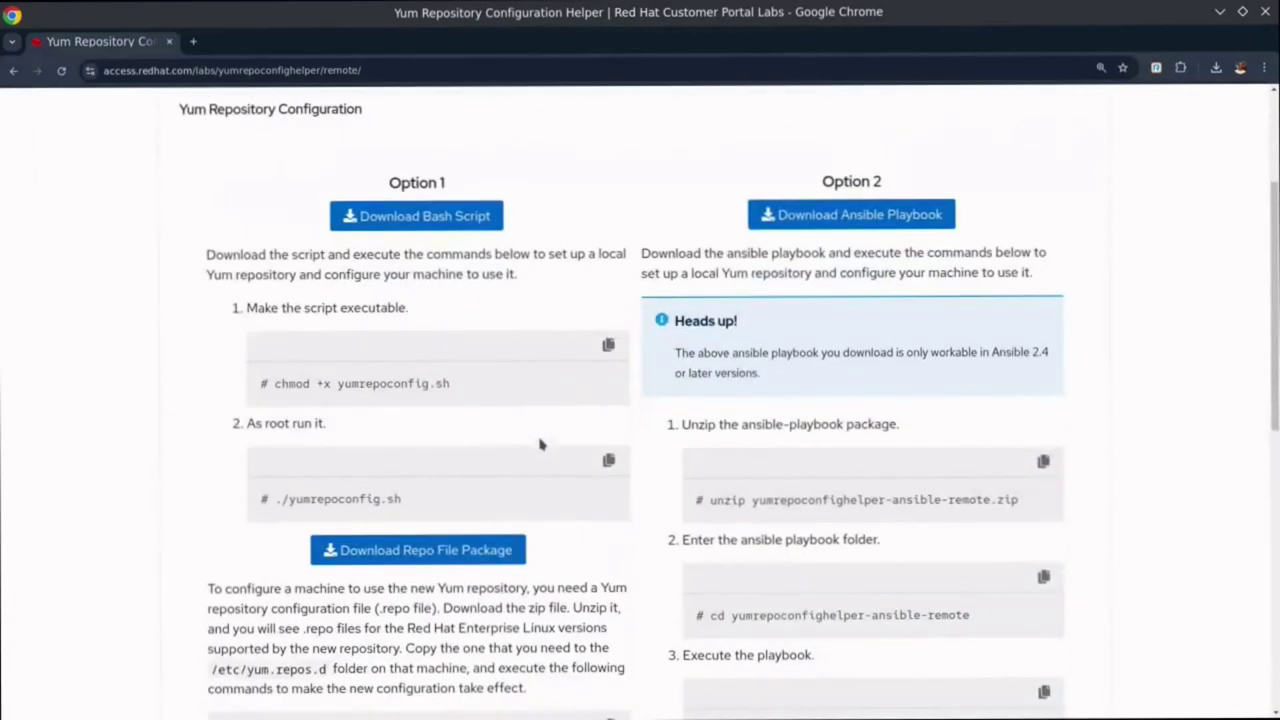
left_click_drag(386, 183, 466, 197)
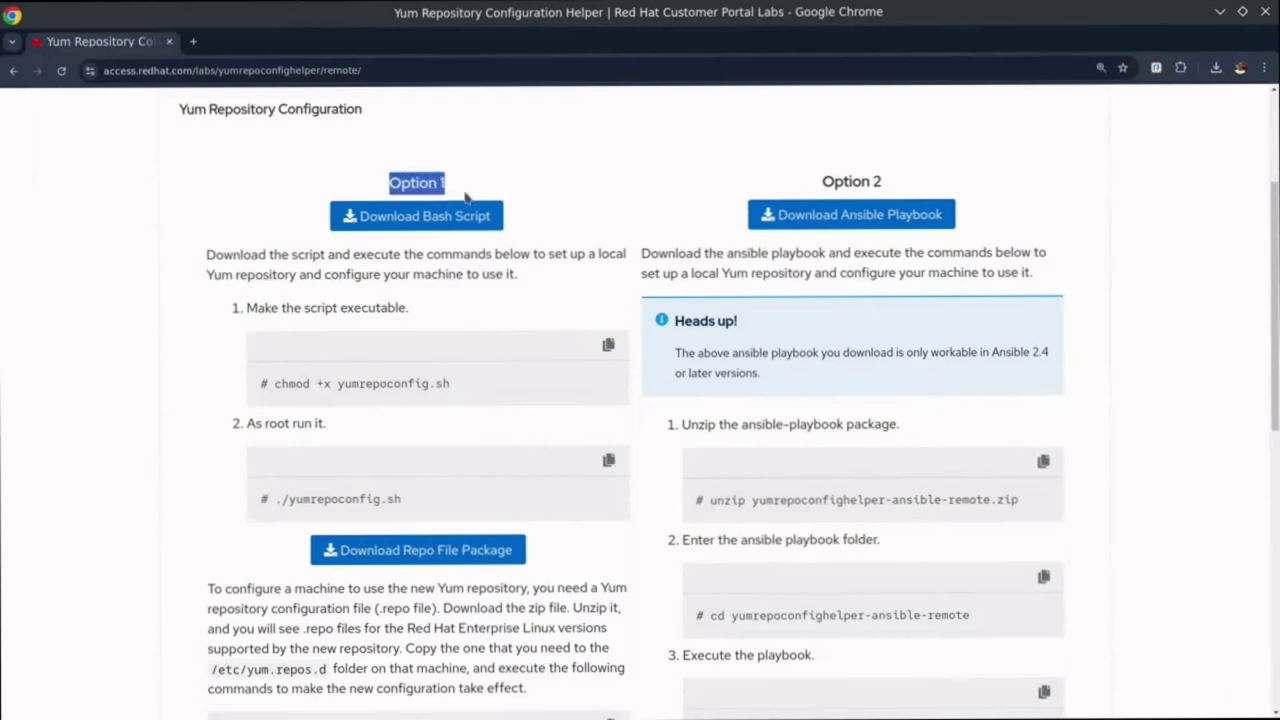
left_click(478, 187)
scroll(477, 189, "up", 1)
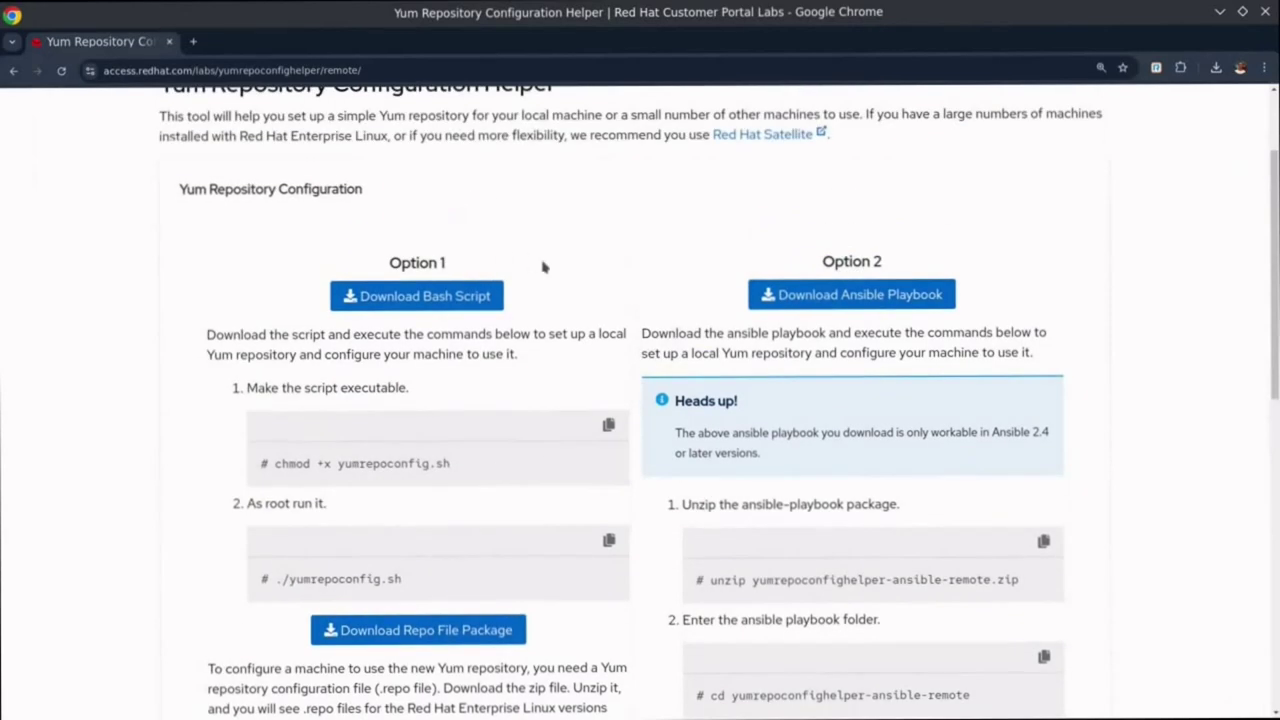
left_click_drag(810, 268, 902, 270)
left_click(903, 270)
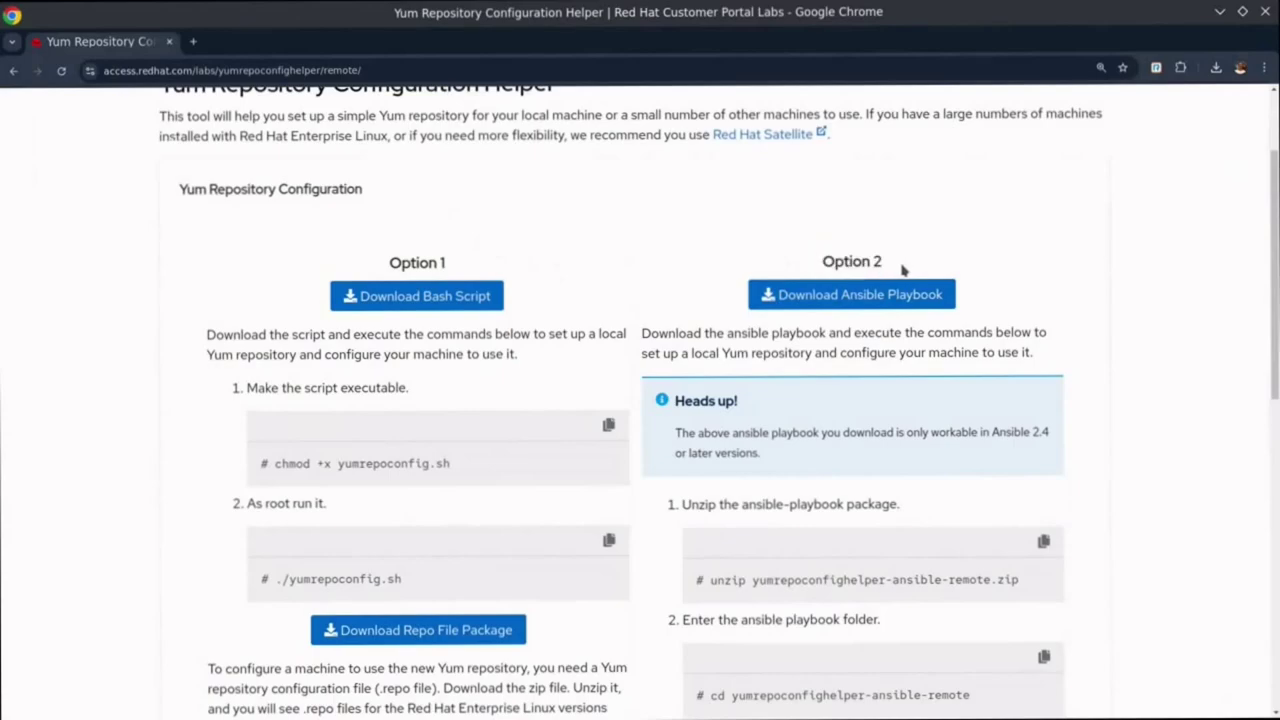